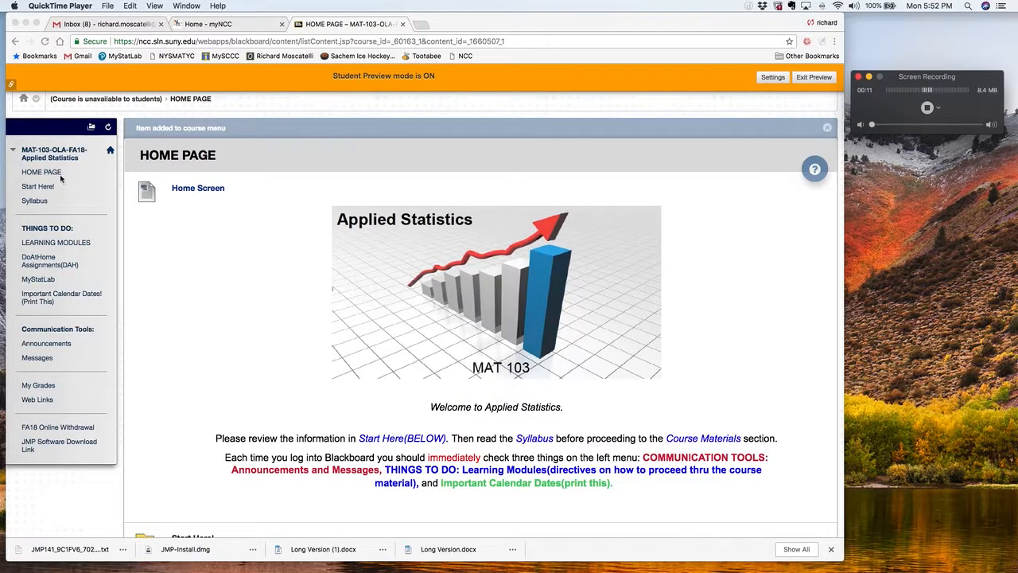
# Open the course's JMP Software Download Link and download JMP-Install.dmg and the JMP141 text file from the JMP MAC folder
pyautogui.click(46, 447)
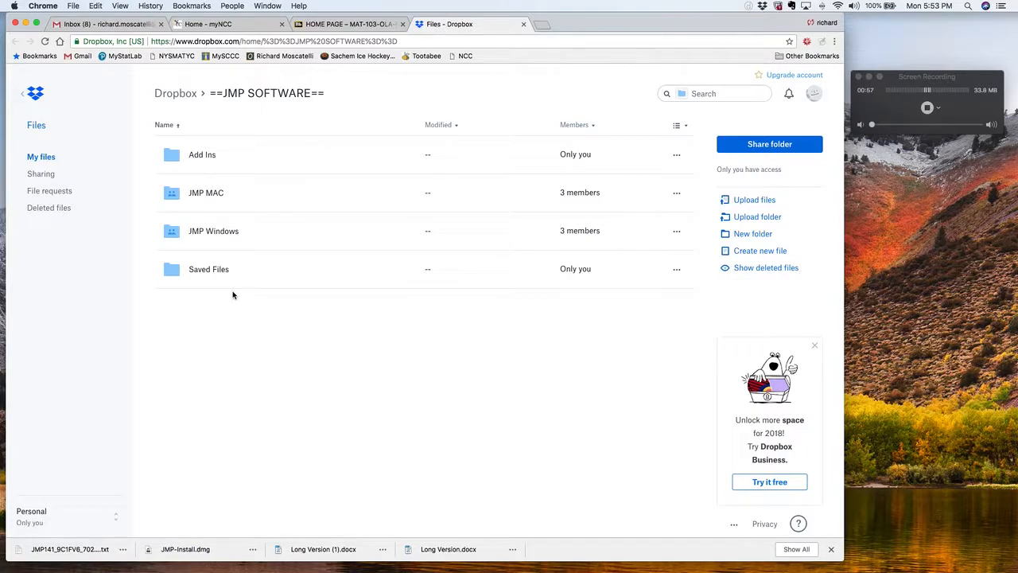
pyautogui.click(206, 194)
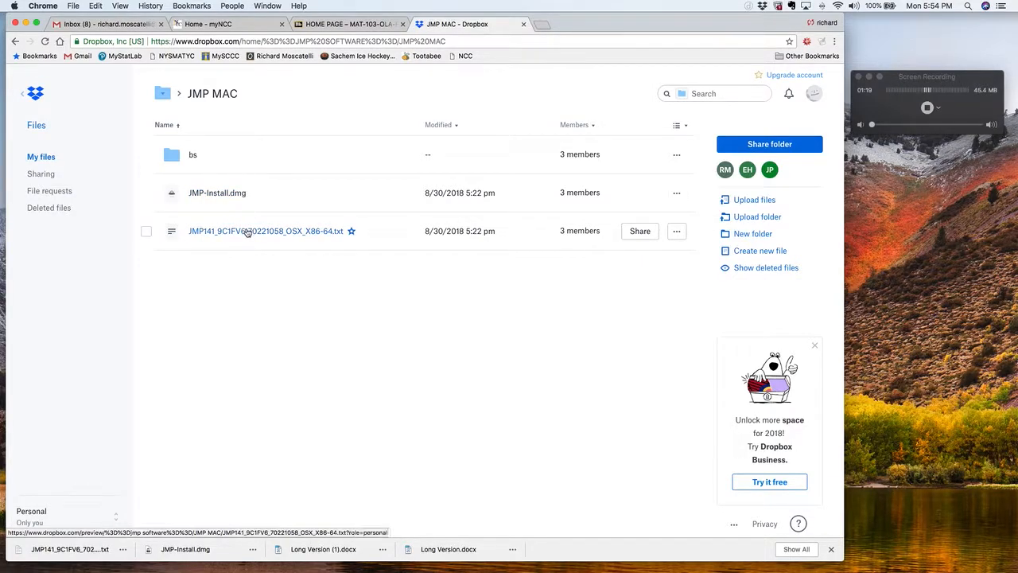
pyautogui.click(677, 194)
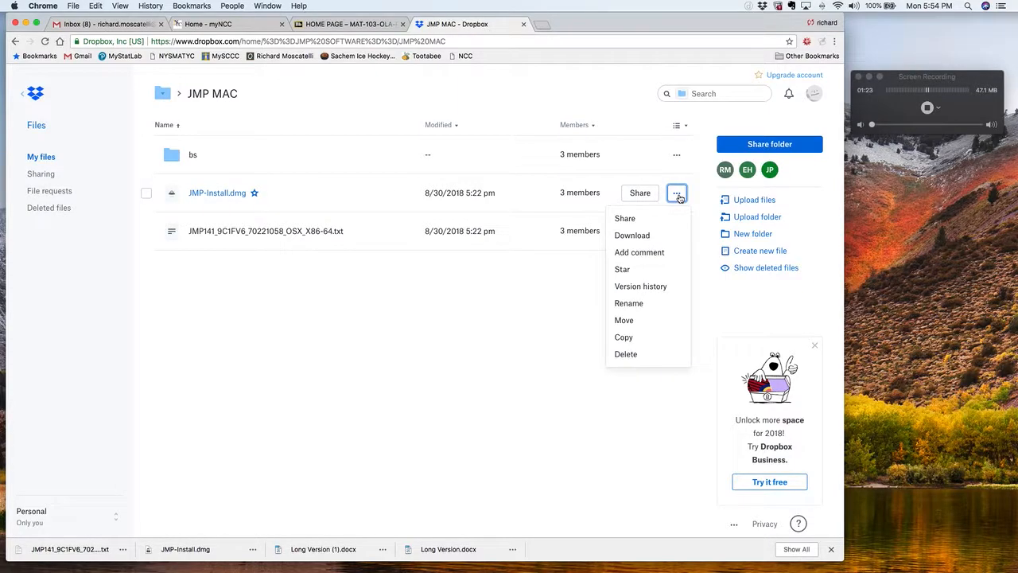
pyautogui.click(643, 238)
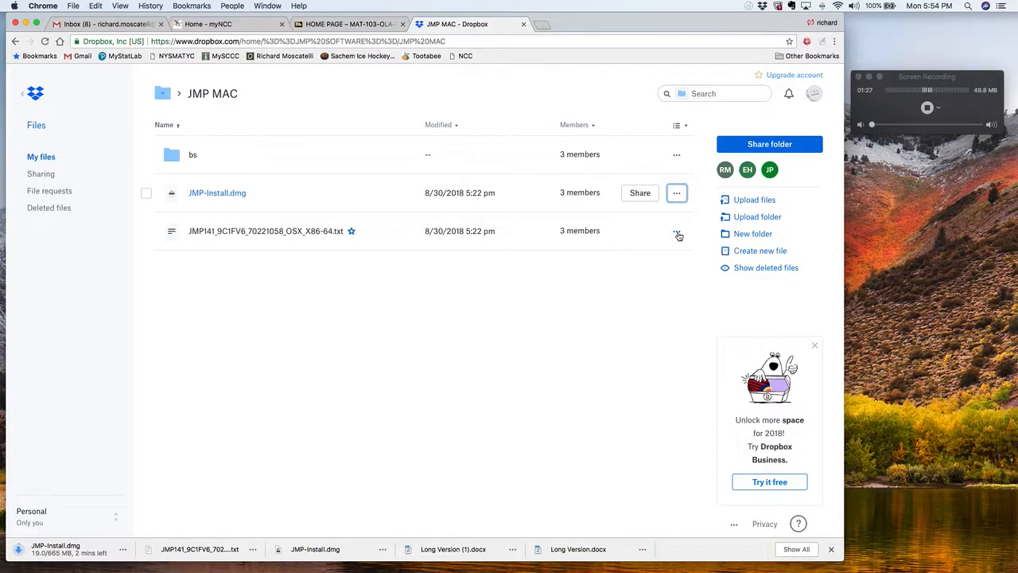
pyautogui.click(676, 233)
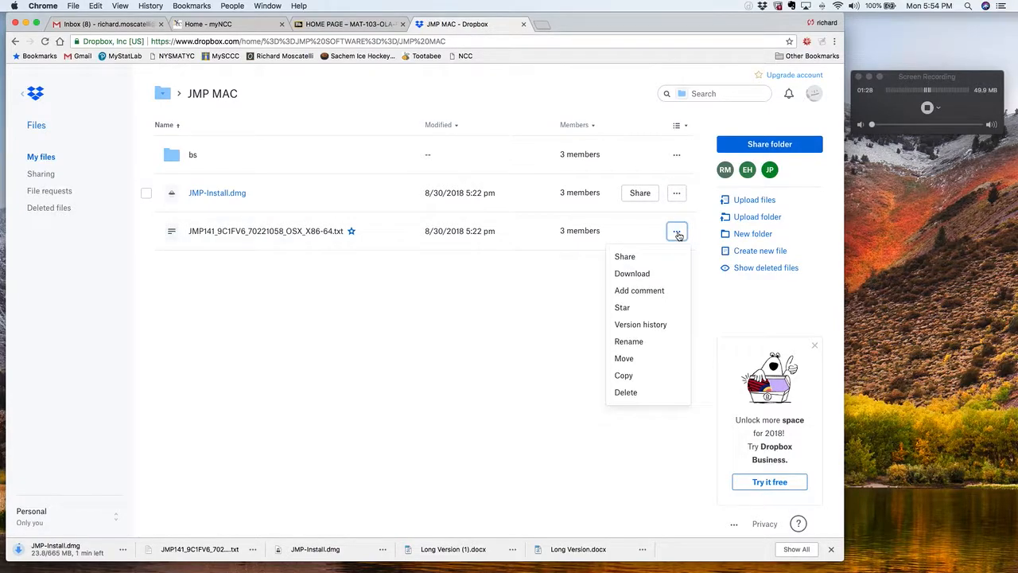
pyautogui.click(641, 274)
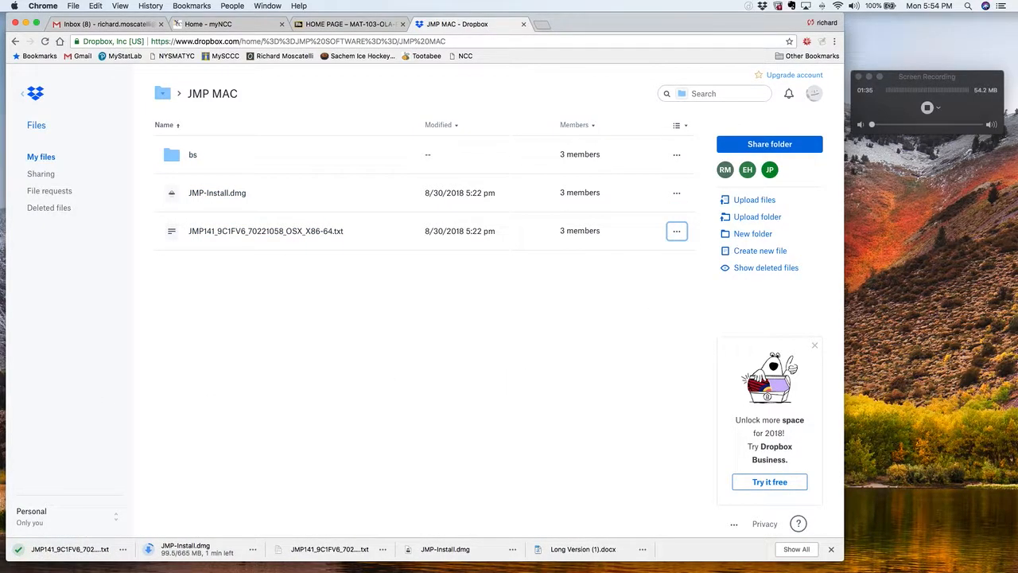
# Reveal the downloaded text file in Finder, move the window clear of the page and show the Downloads folder
pyautogui.click(117, 555)
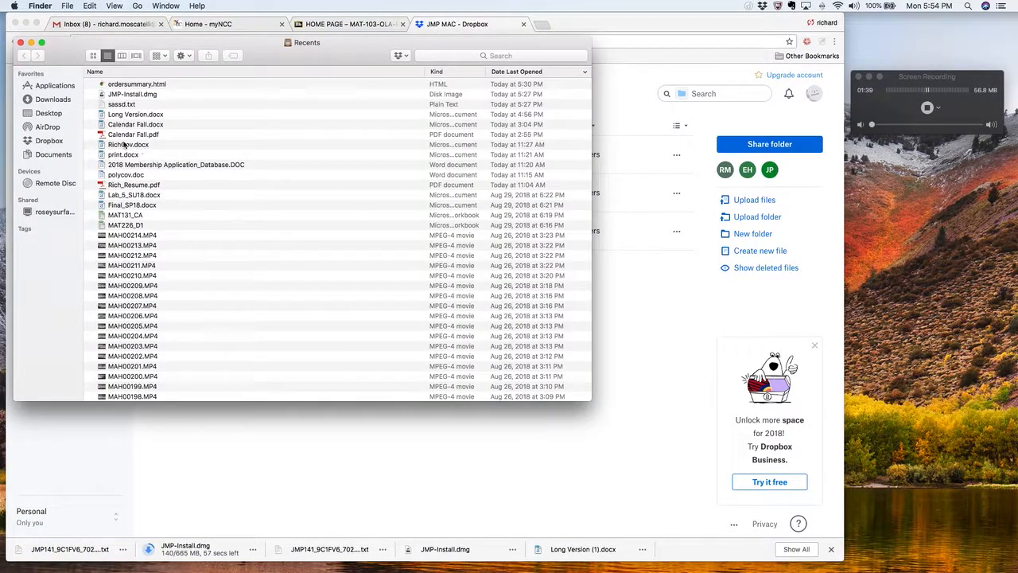
pyautogui.moveTo(130, 42); pyautogui.dragTo(355, 96)
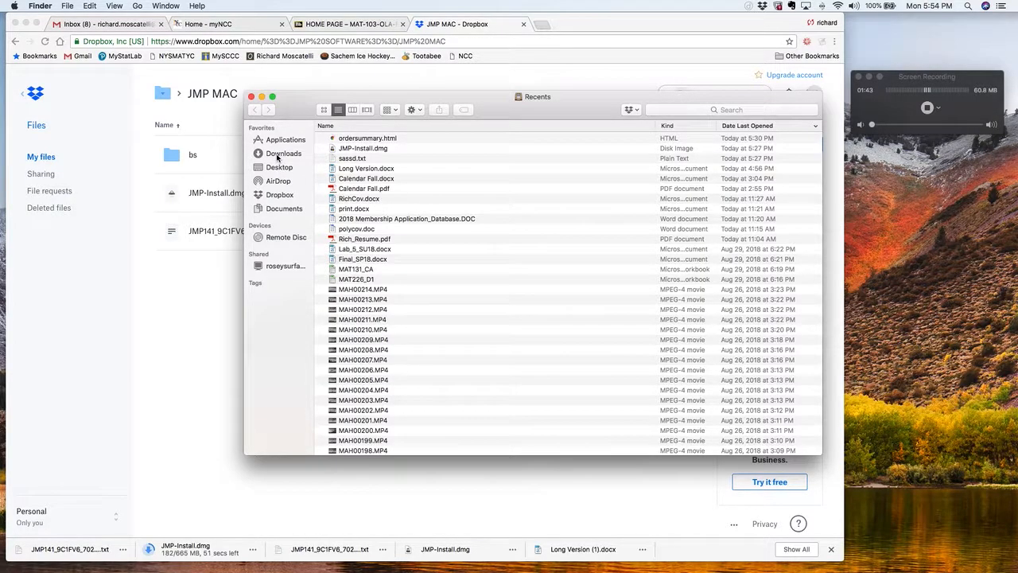
pyautogui.click(277, 155)
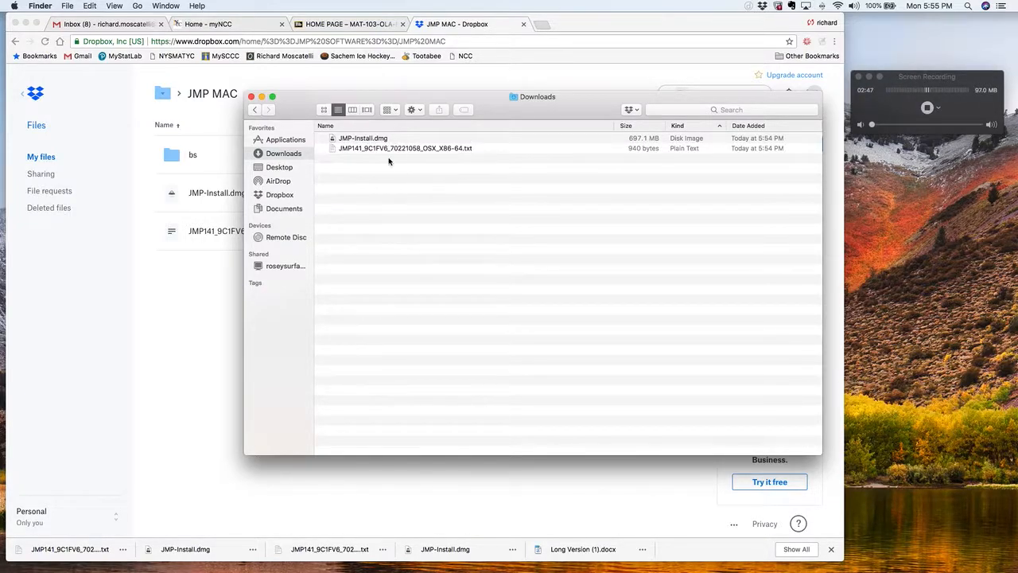
# Open the JMP-Install.dmg disk image and launch the JMP Pro 14.pkg installer from it
pyautogui.click(362, 140)
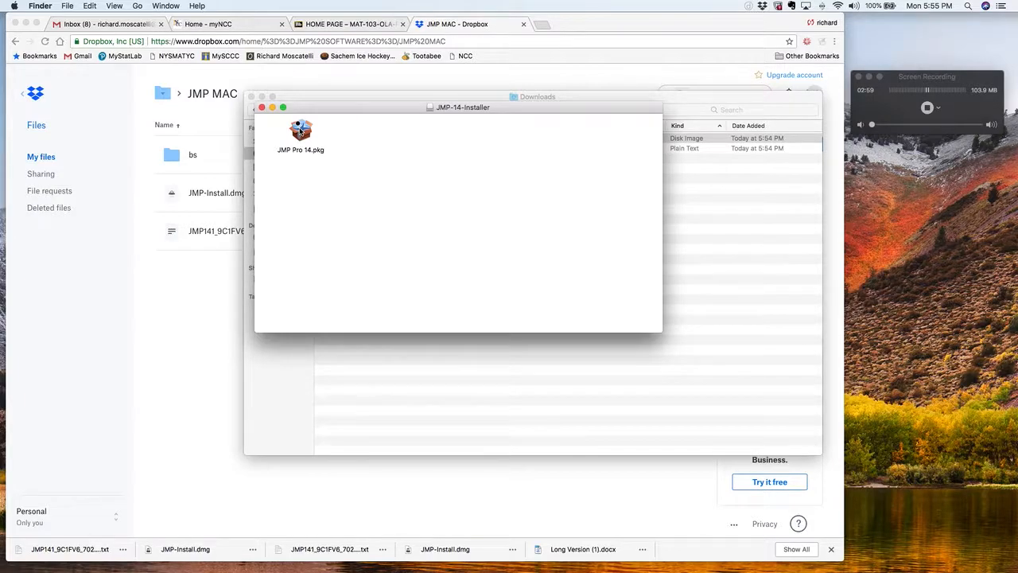
pyautogui.click(301, 131)
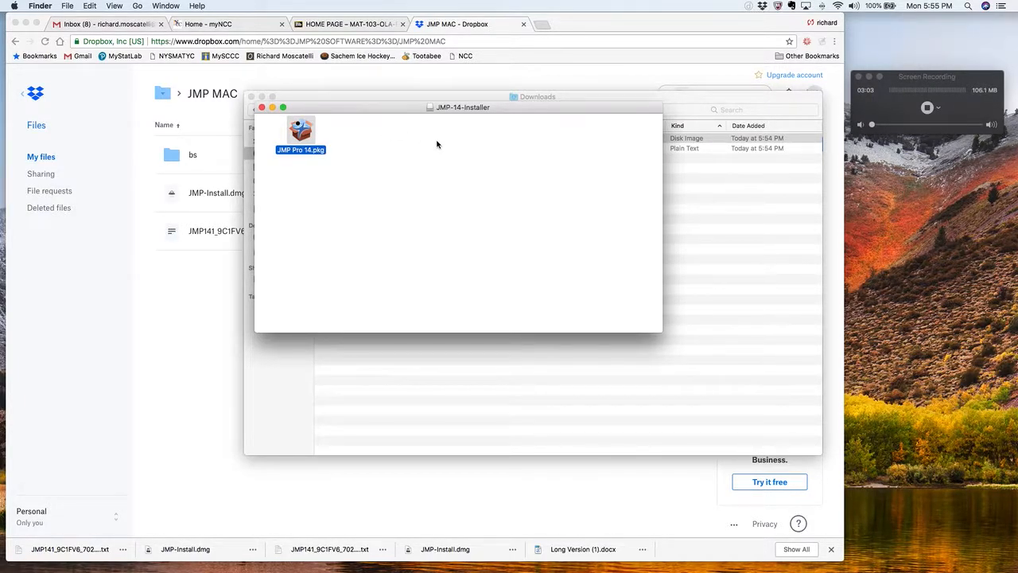
pyautogui.press('super+o')
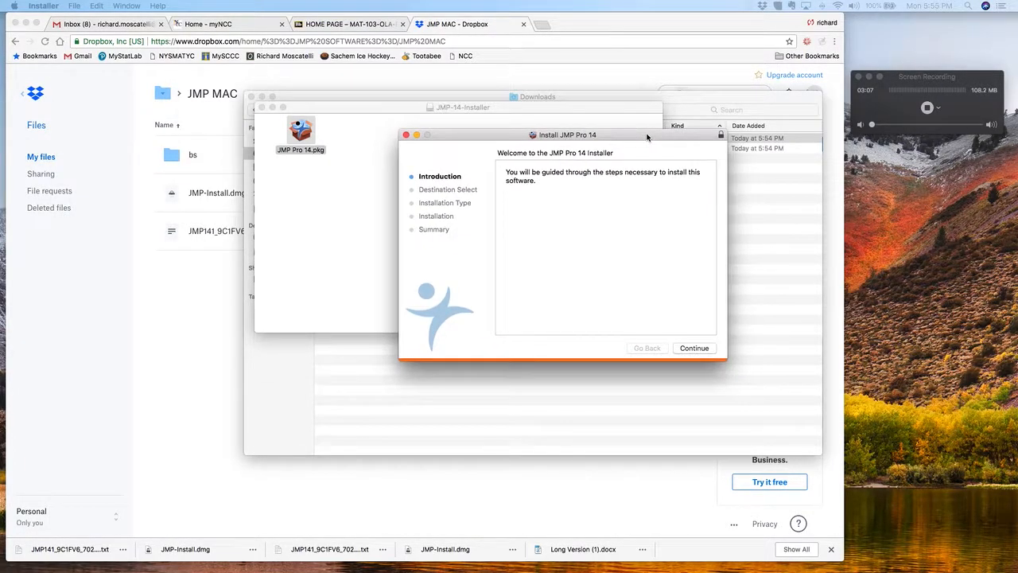
# Start the standard installation of JMP Pro 14 on Macintosh HD, authorizing it with the account password
pyautogui.click(696, 349)
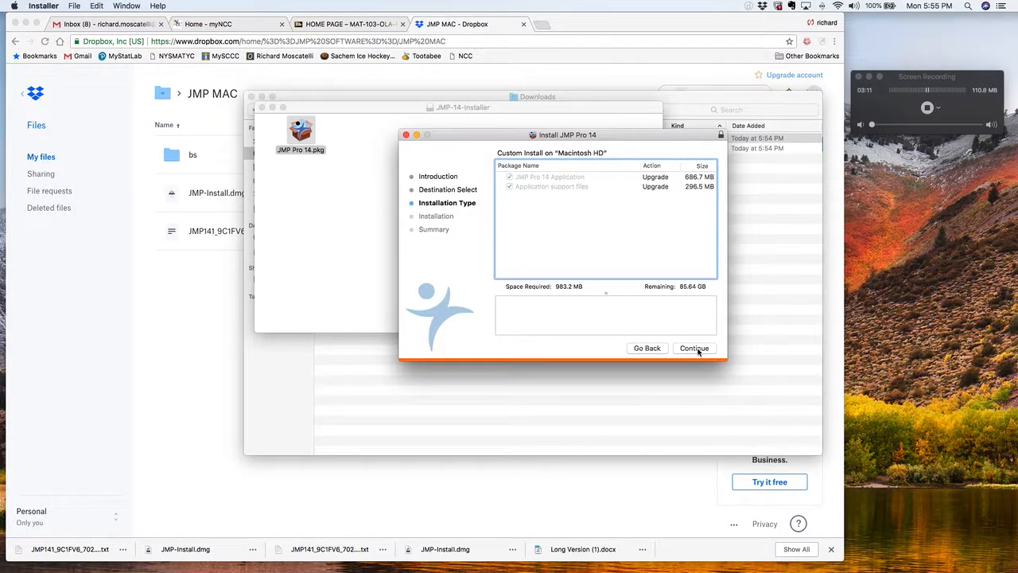
pyautogui.click(697, 350)
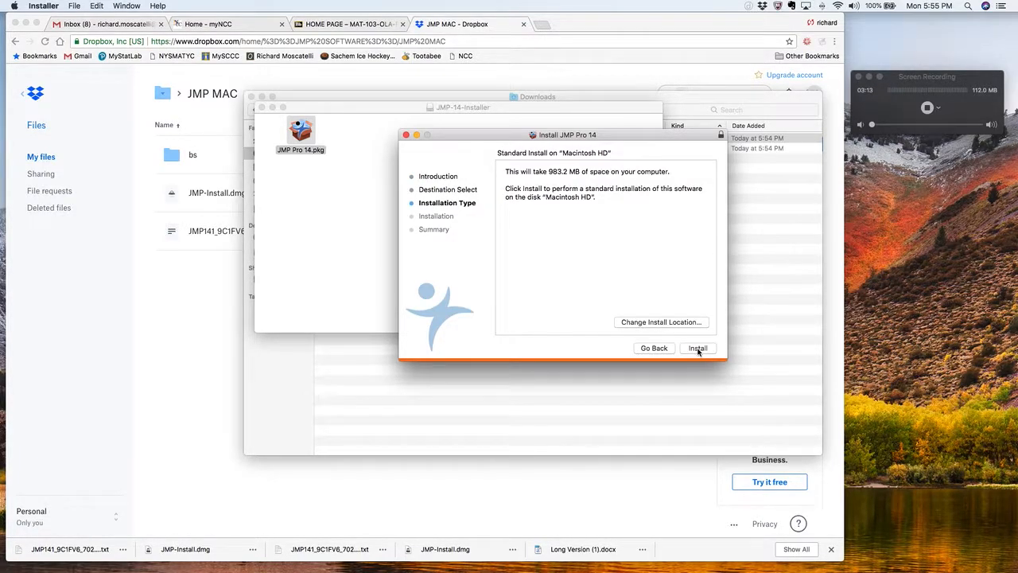
pyautogui.click(697, 349)
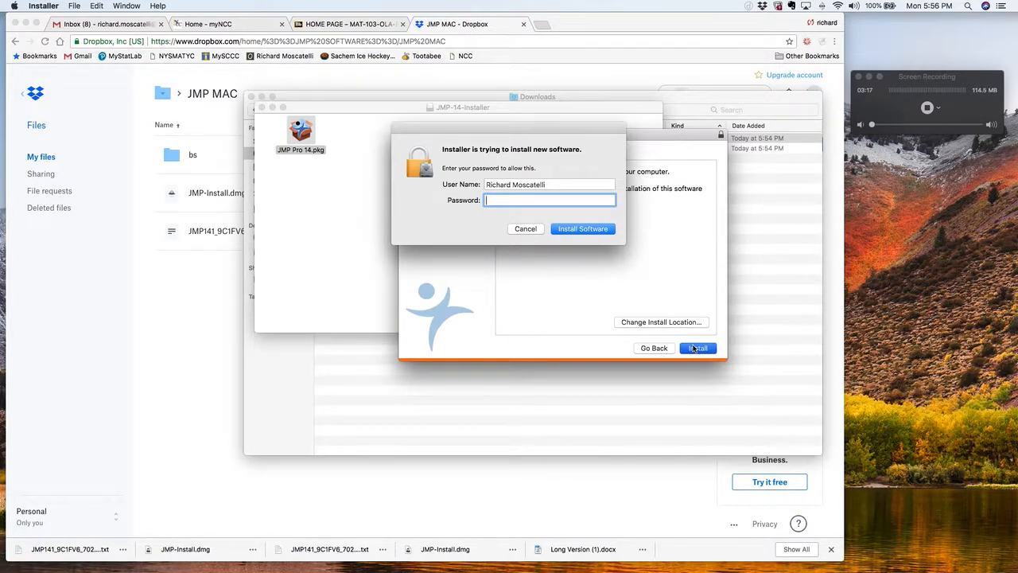
pyautogui.write('•••••••')
pyautogui.click(579, 230)
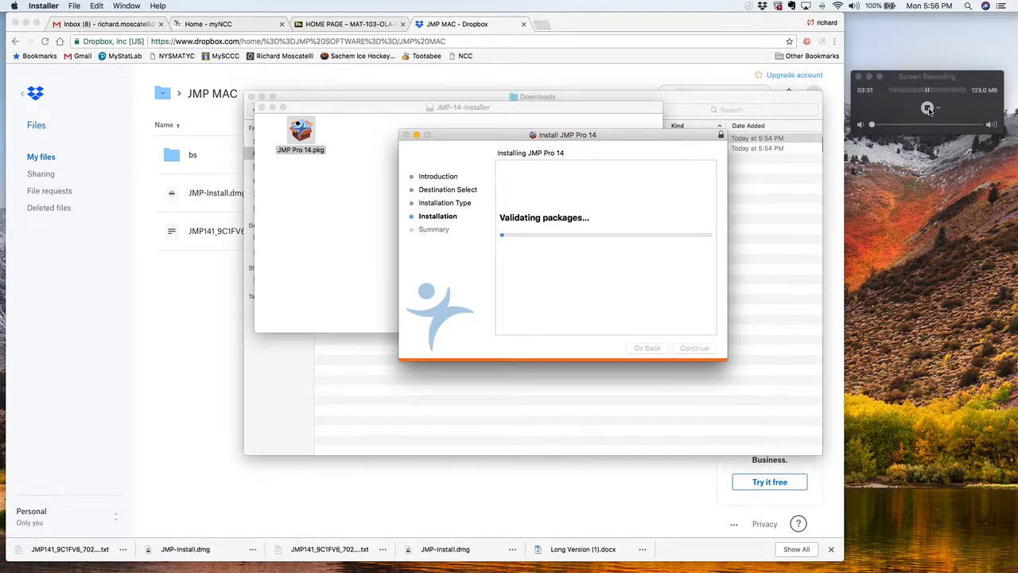
pyautogui.click(954, 89)
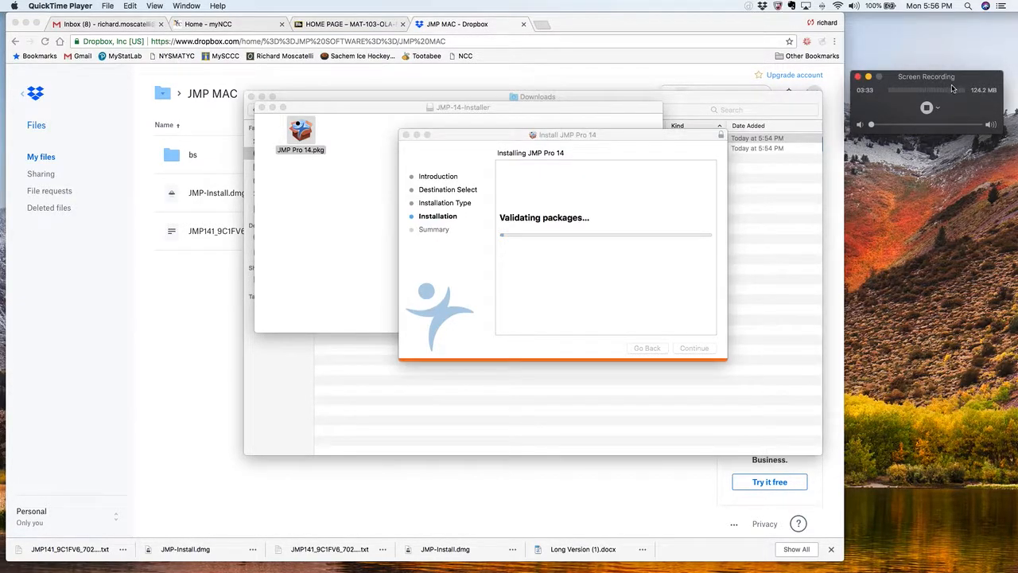
pyautogui.click(927, 107)
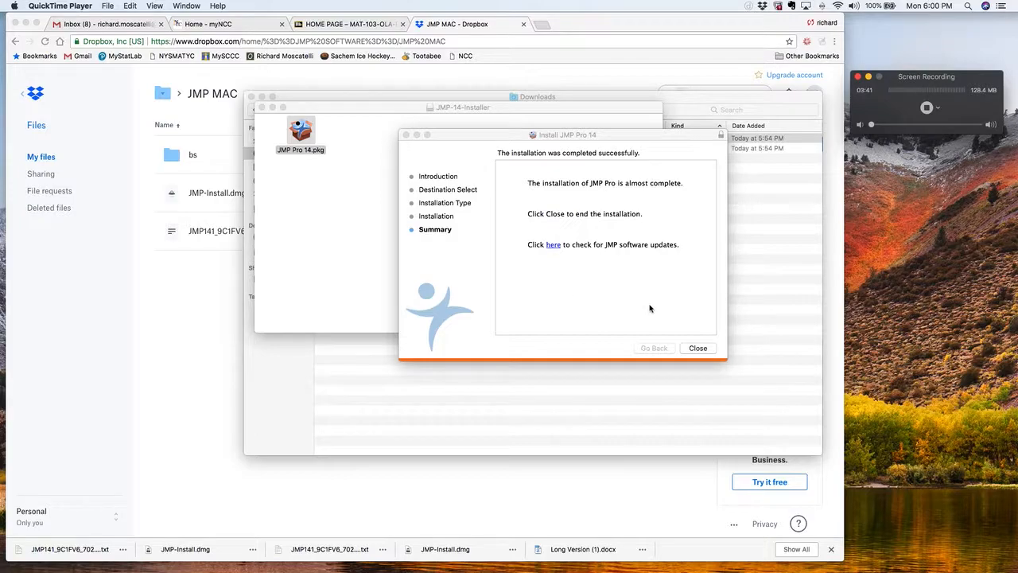
# Finish the JMP Pro 14 installation, move the installer to the Trash and close the installer windows
pyautogui.click(694, 348)
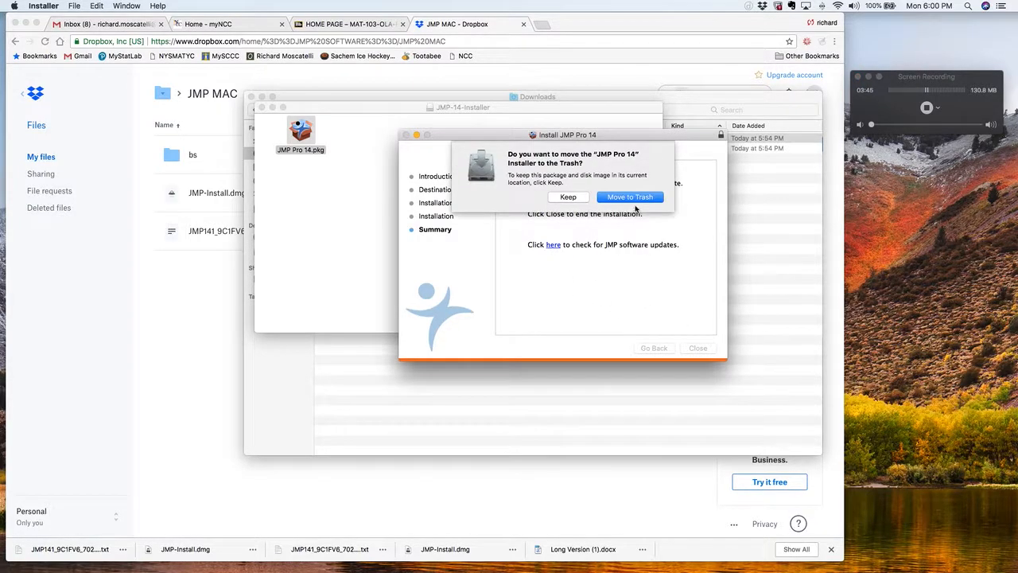
pyautogui.click(627, 195)
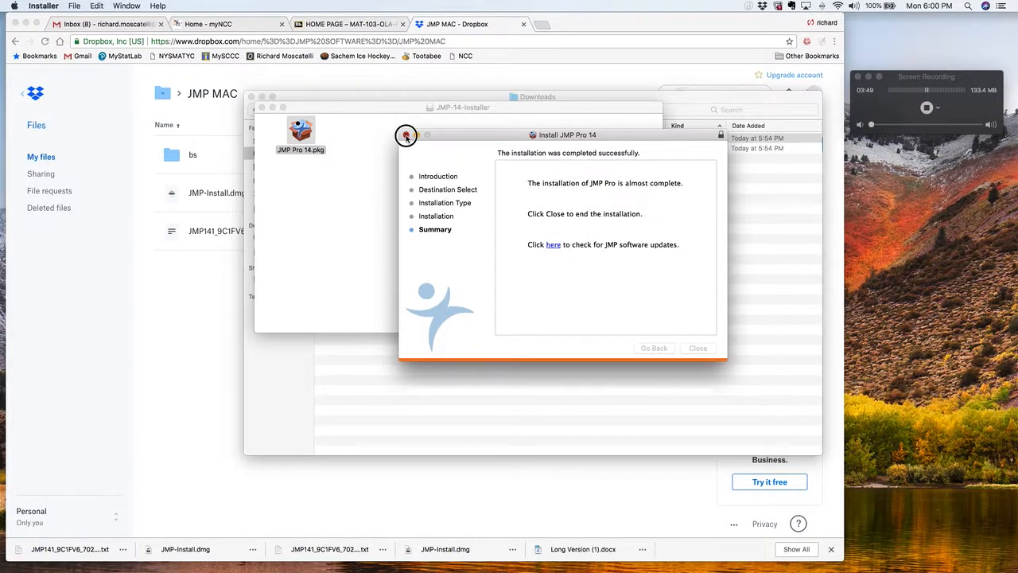
pyautogui.click(406, 135)
pyautogui.click(261, 108)
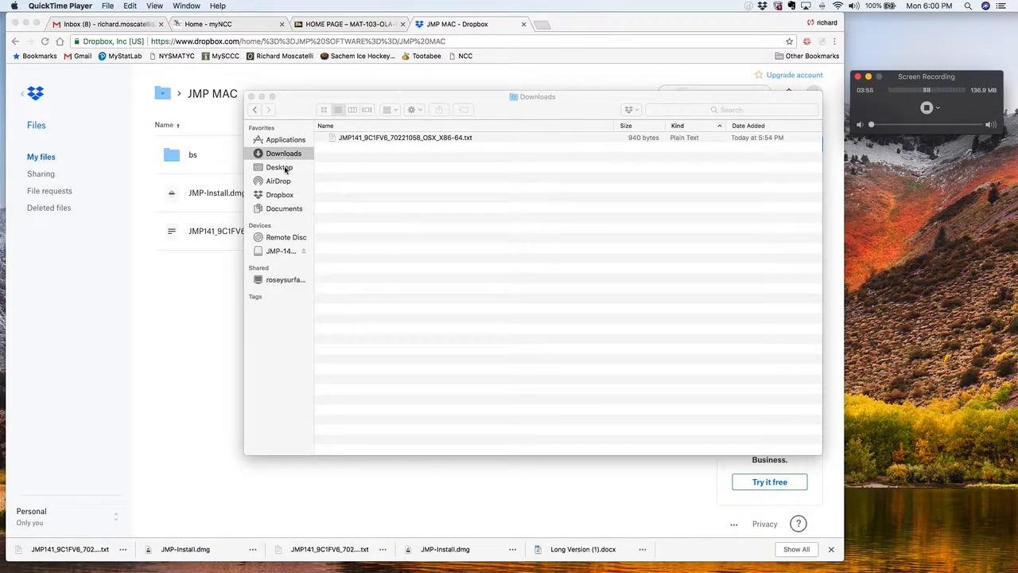
# Add JMP Pro 14 from the Applications folder to the Dock and launch it from there
pyautogui.click(280, 143)
pyautogui.click(280, 144)
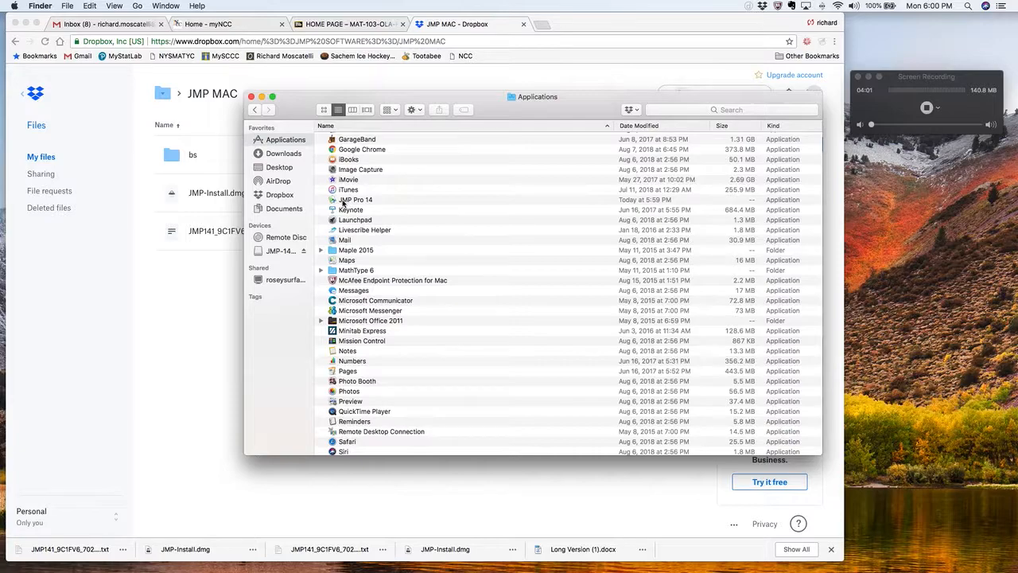
pyautogui.moveTo(332, 201); pyautogui.dragTo(553, 560)
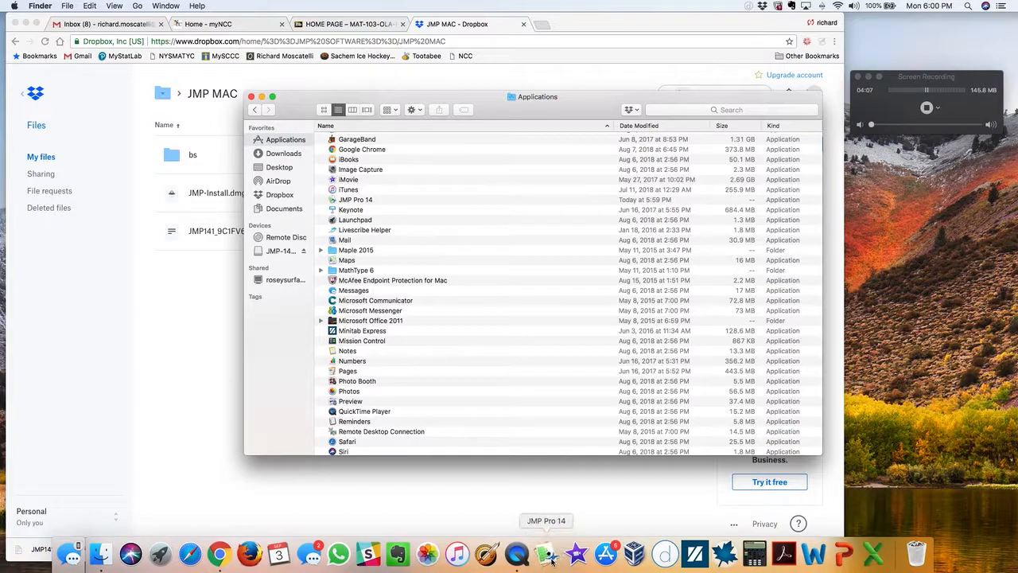
pyautogui.click(547, 560)
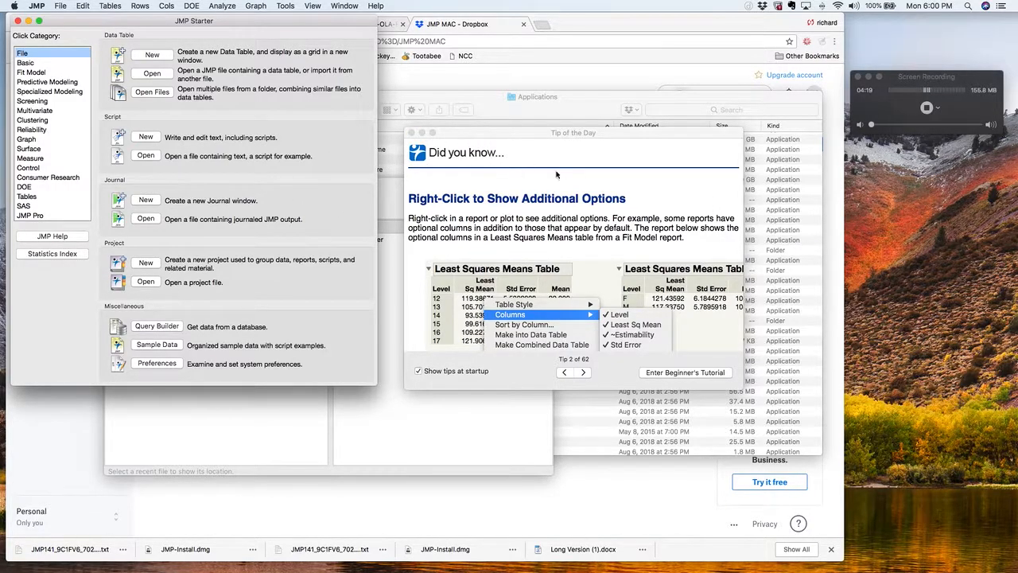
# Move the Tip of the Day window aside and switch to Finder to show the Downloads folder
pyautogui.moveTo(530, 136); pyautogui.dragTo(476, 380)
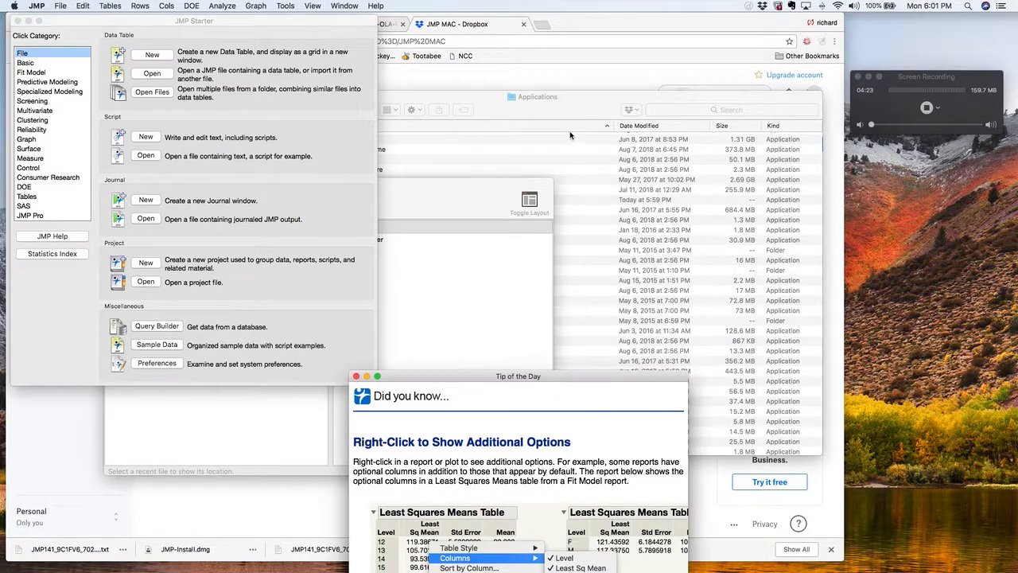
pyautogui.click(571, 135)
pyautogui.click(275, 153)
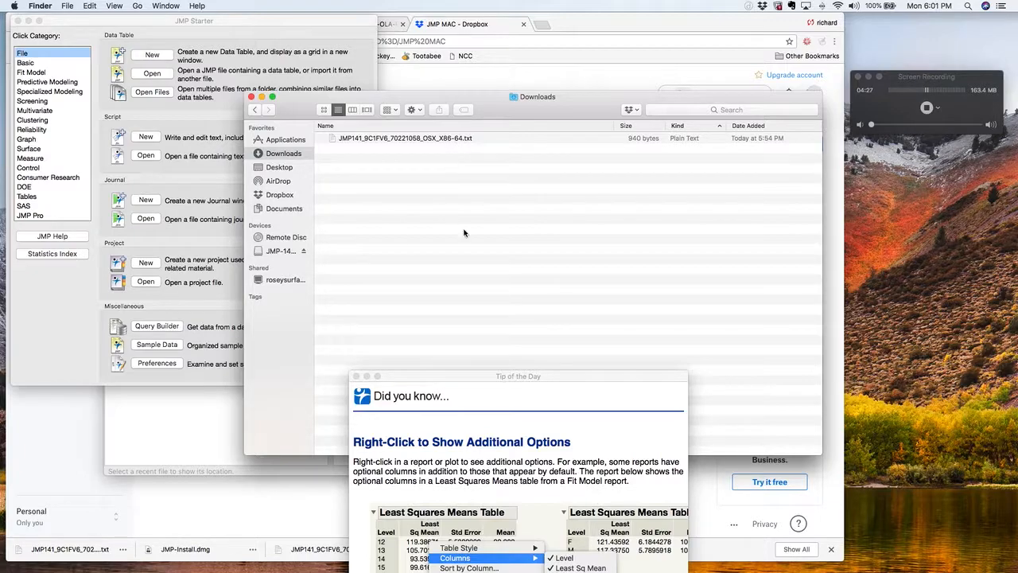
# Close the Tip of the Day, JMP Starter and JMP Home windows
pyautogui.moveTo(550, 381); pyautogui.dragTo(850, 221)
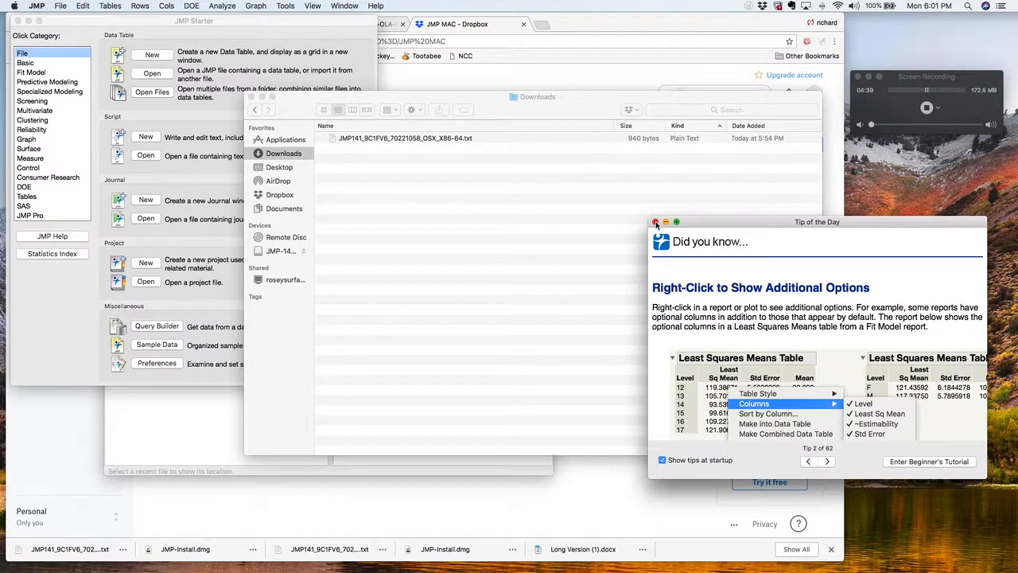
pyautogui.click(655, 222)
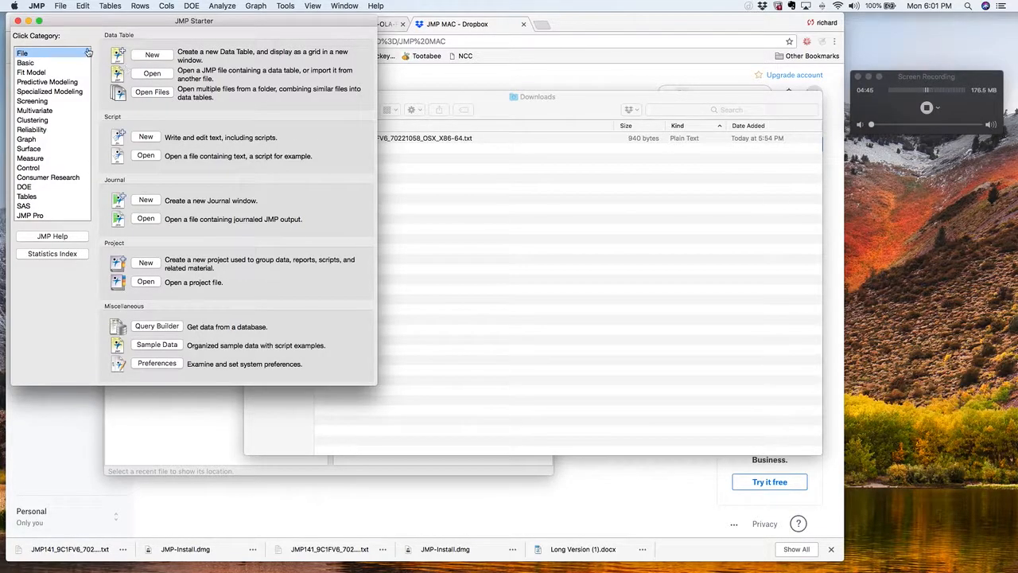
pyautogui.moveTo(90, 22); pyautogui.dragTo(439, 160)
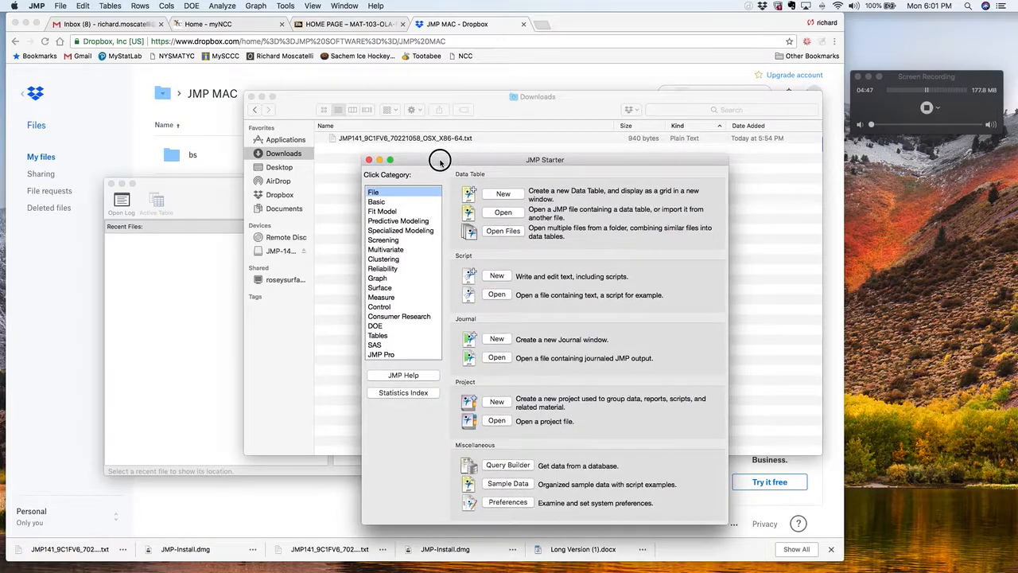
pyautogui.click(369, 161)
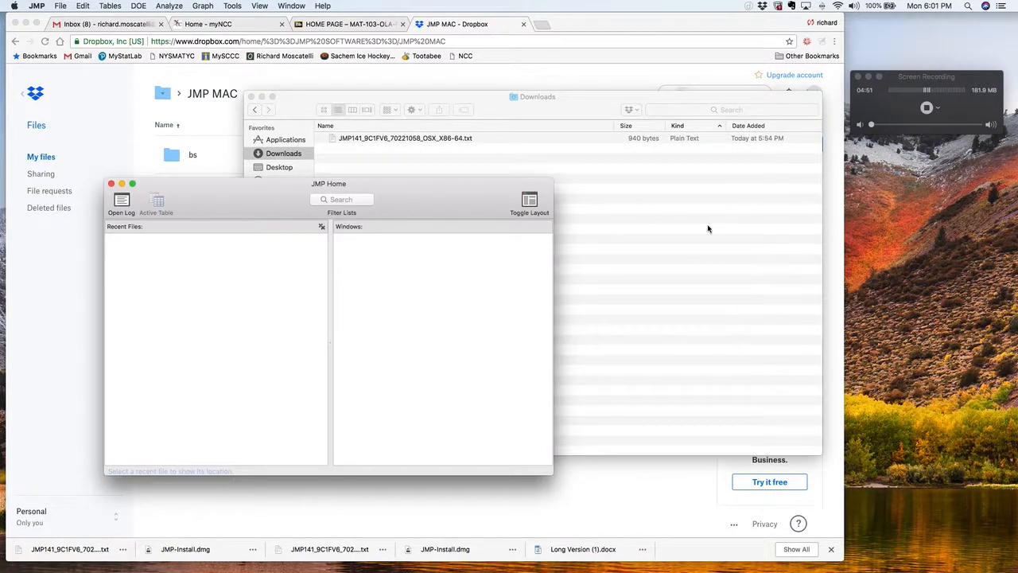
pyautogui.click(111, 184)
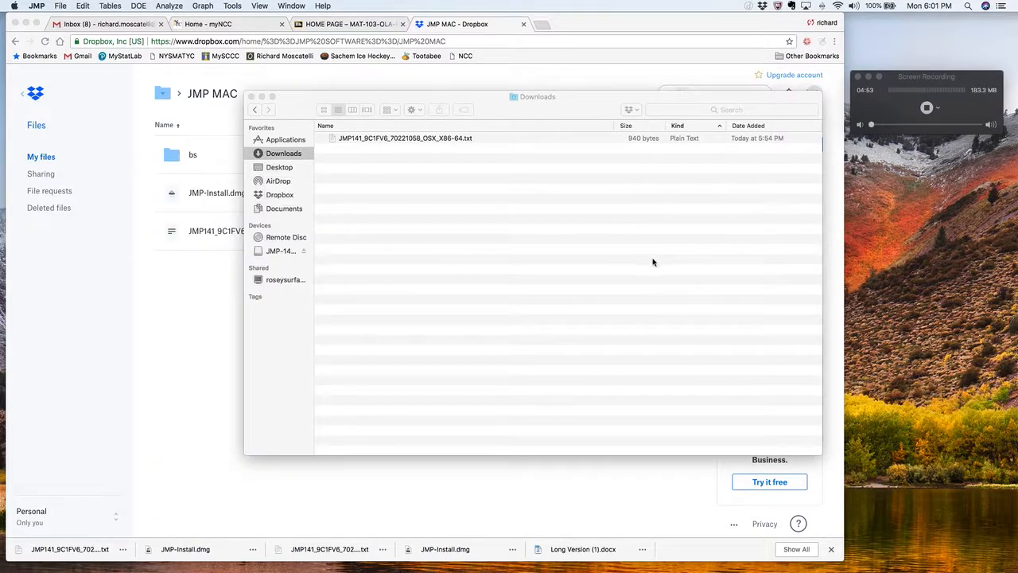
# Switch to Dropbox in Chrome, view the Add Ins folder with its calculators add-in options, and return to the ==JMP SOFTWARE== folder
pyautogui.click(216, 327)
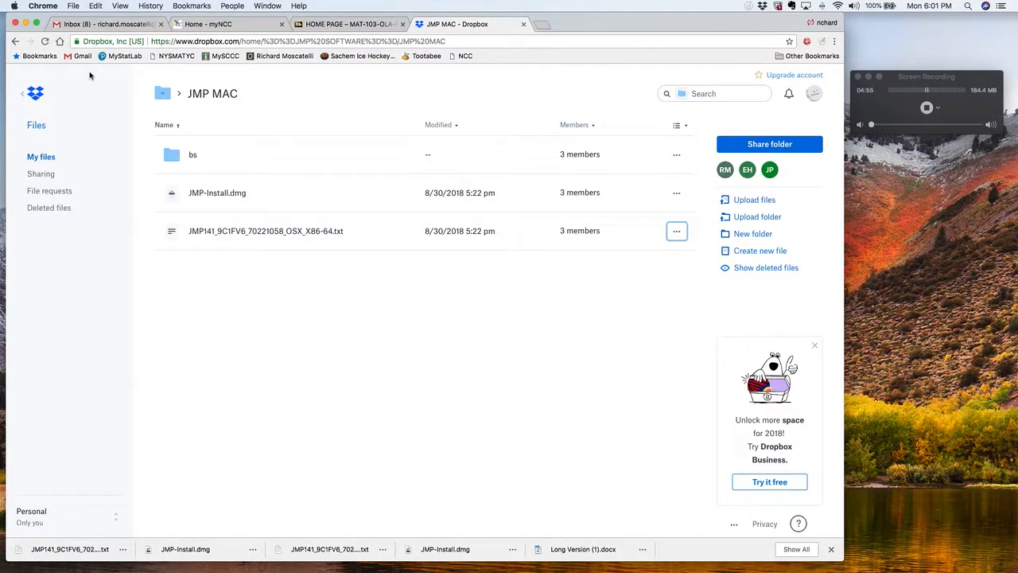
pyautogui.click(16, 42)
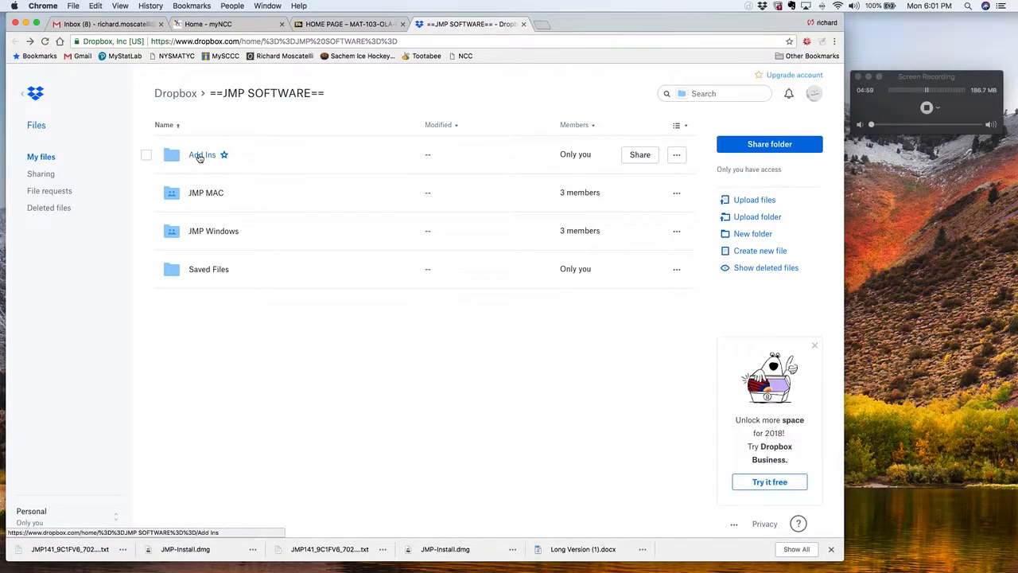
pyautogui.click(198, 157)
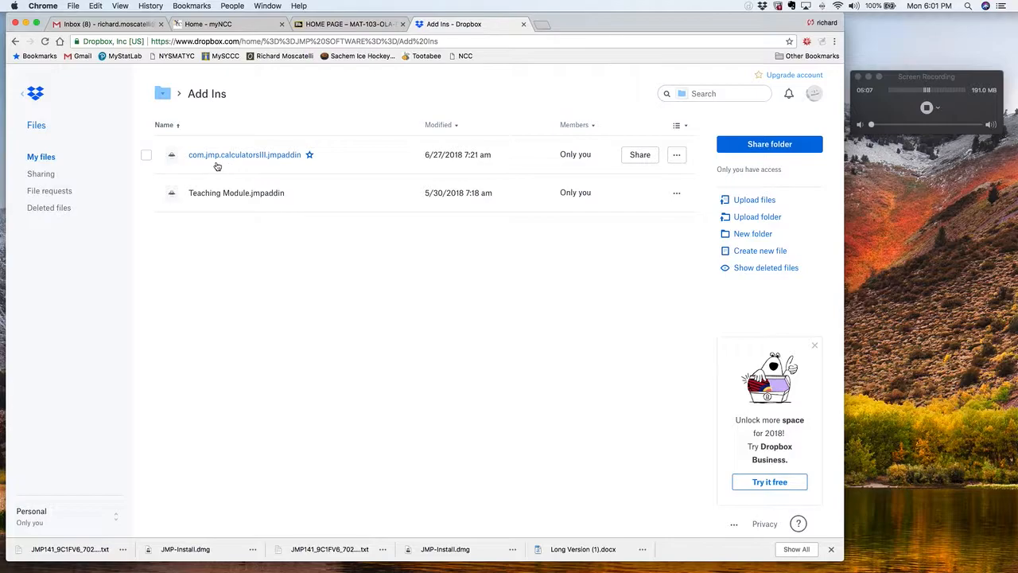
pyautogui.click(677, 154)
pyautogui.click(15, 40)
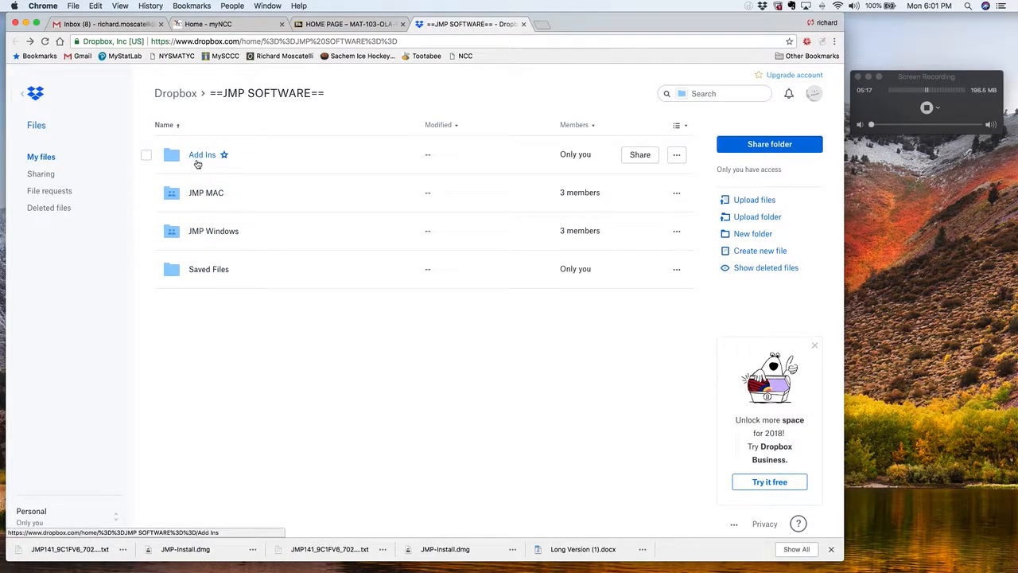
# Open the Add Ins folder and download com.jmp.calculatorsIII.jmpaddin and Teaching Module.jmpaddin
pyautogui.click(200, 158)
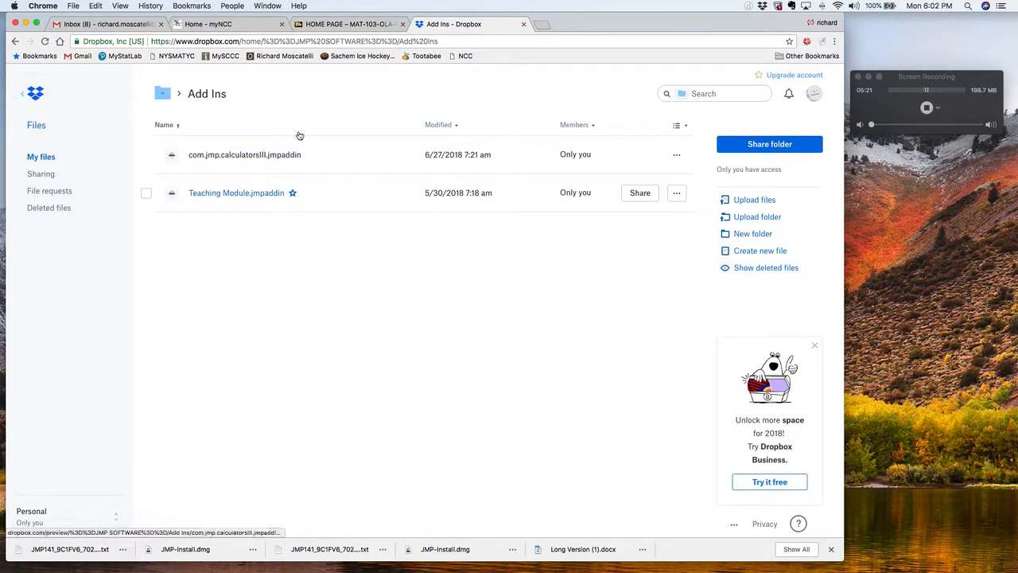
pyautogui.click(676, 156)
pyautogui.click(644, 198)
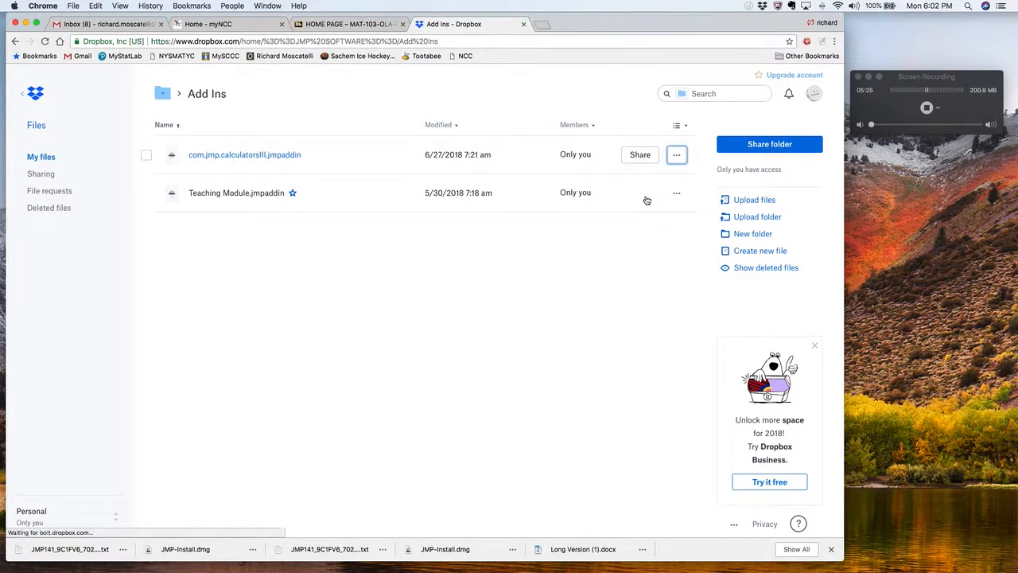
pyautogui.click(675, 195)
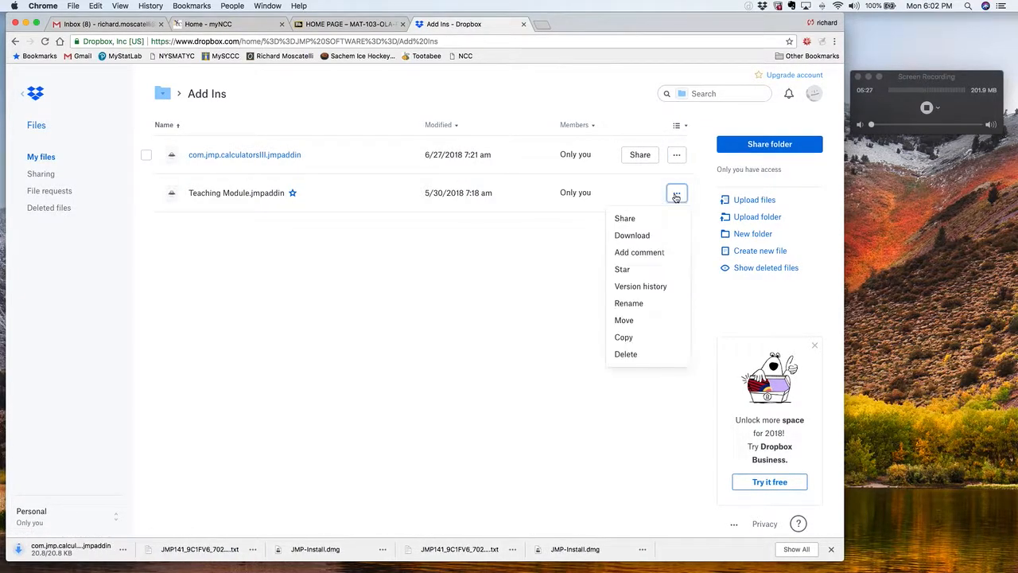
pyautogui.click(644, 234)
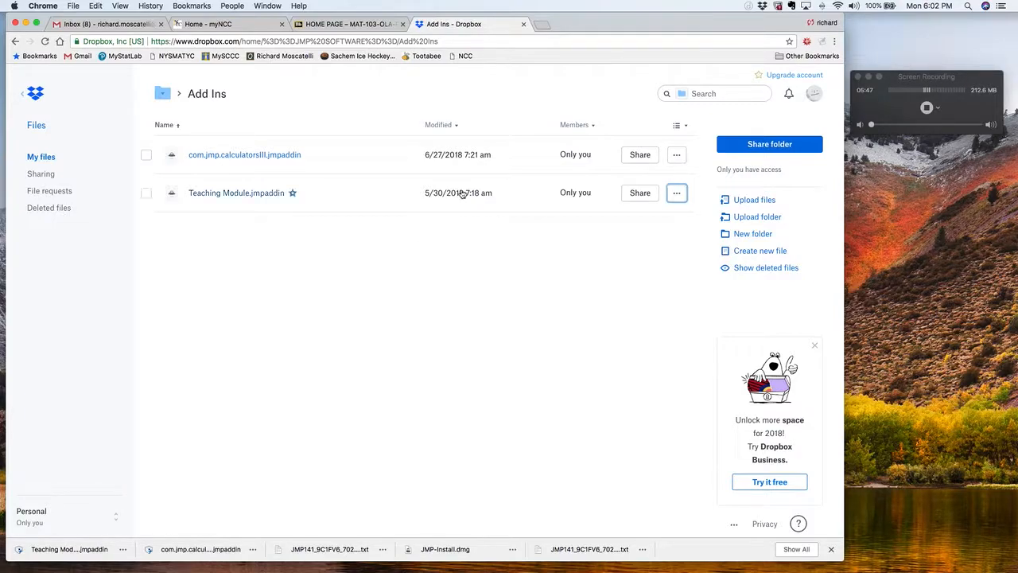
# Install the com.jmp.calculatorsIII.jmpaddin add-in from Finder's Downloads folder and view the Statistics Calculators III commands in JMP
pyautogui.moveTo(663, 23); pyautogui.dragTo(773, 35)
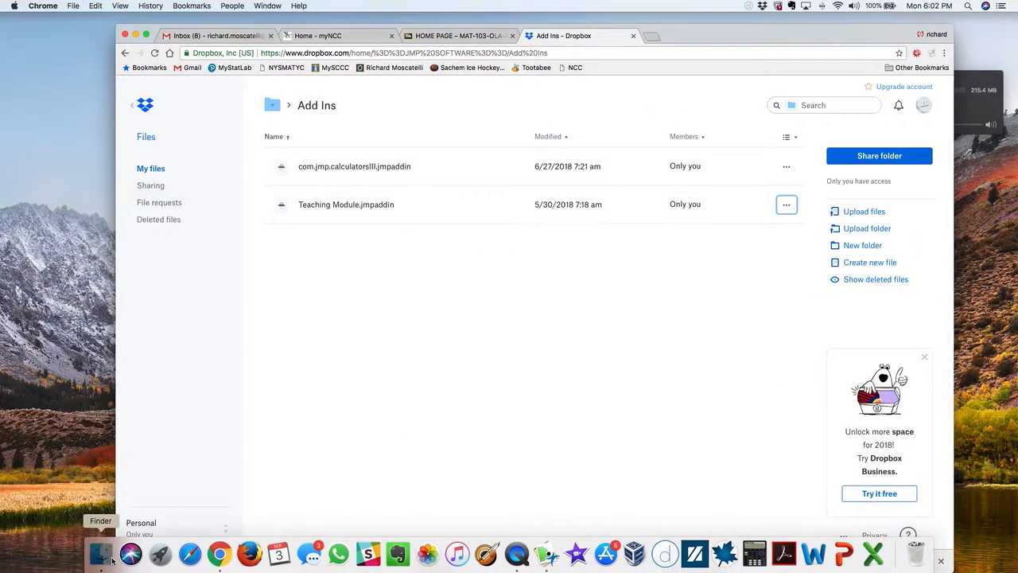
pyautogui.click(101, 554)
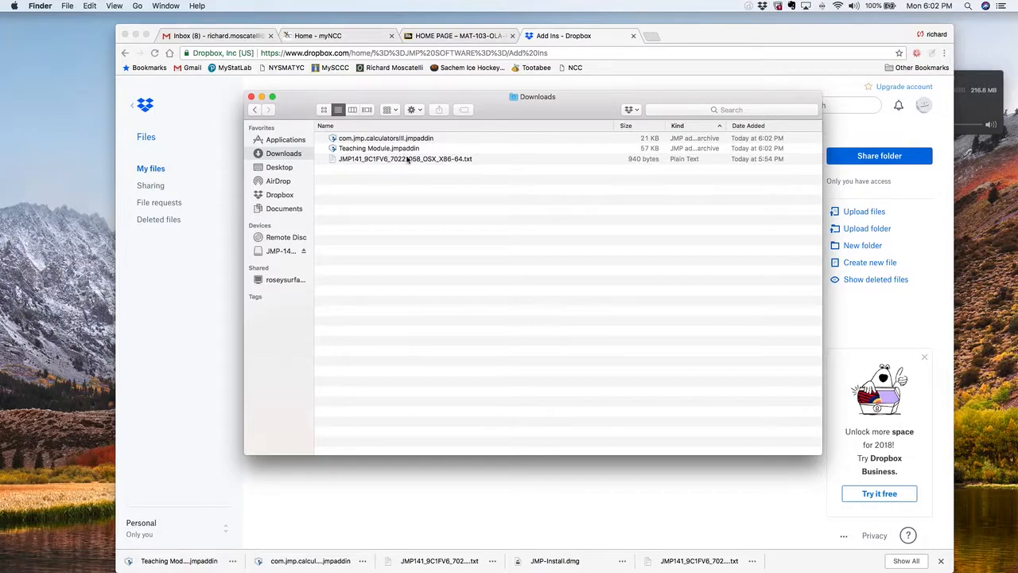
pyautogui.doubleClick(358, 139)
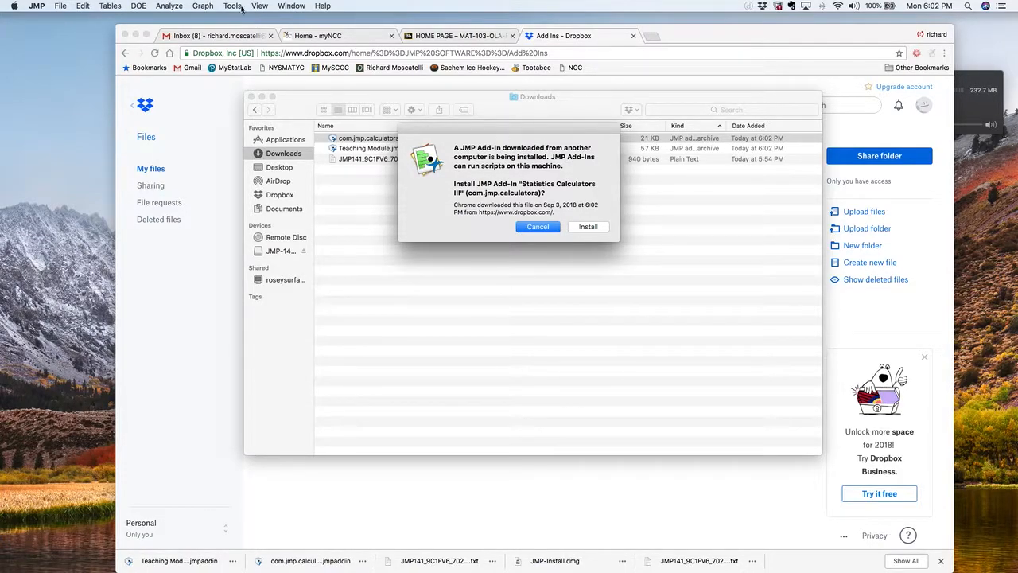
pyautogui.click(586, 230)
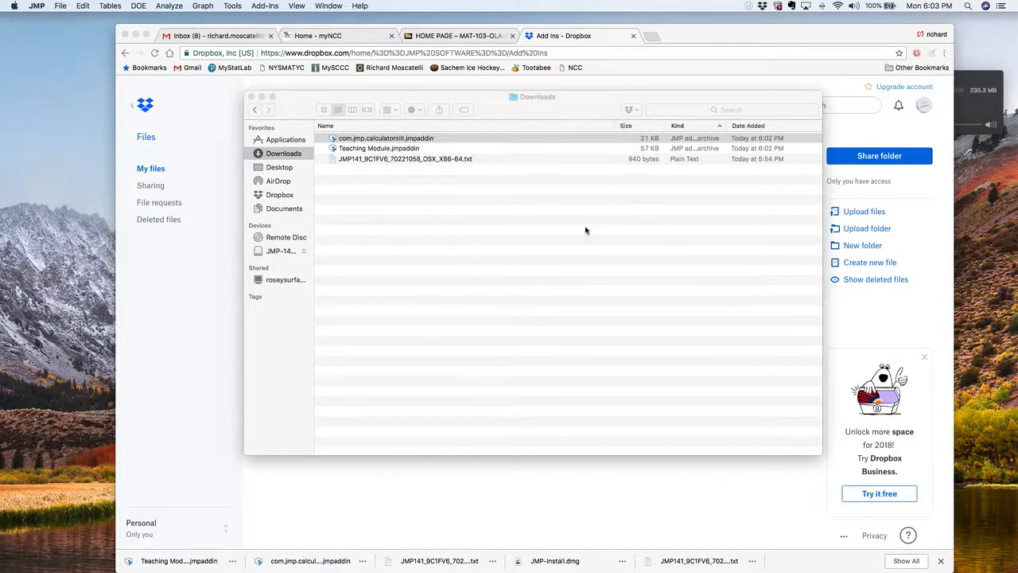
pyautogui.click(264, 5)
pyautogui.moveTo(266, 19)
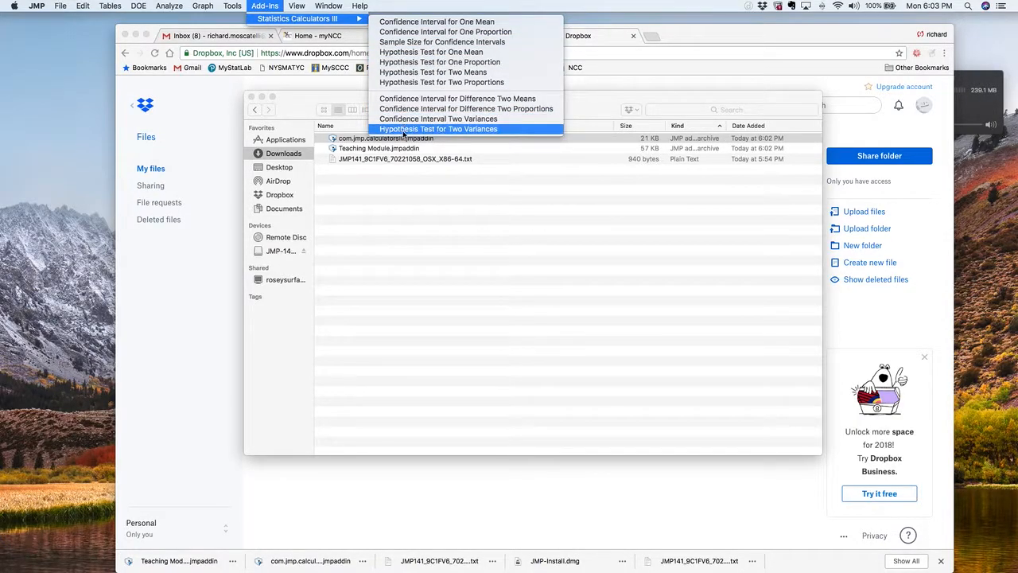
pyautogui.click(395, 248)
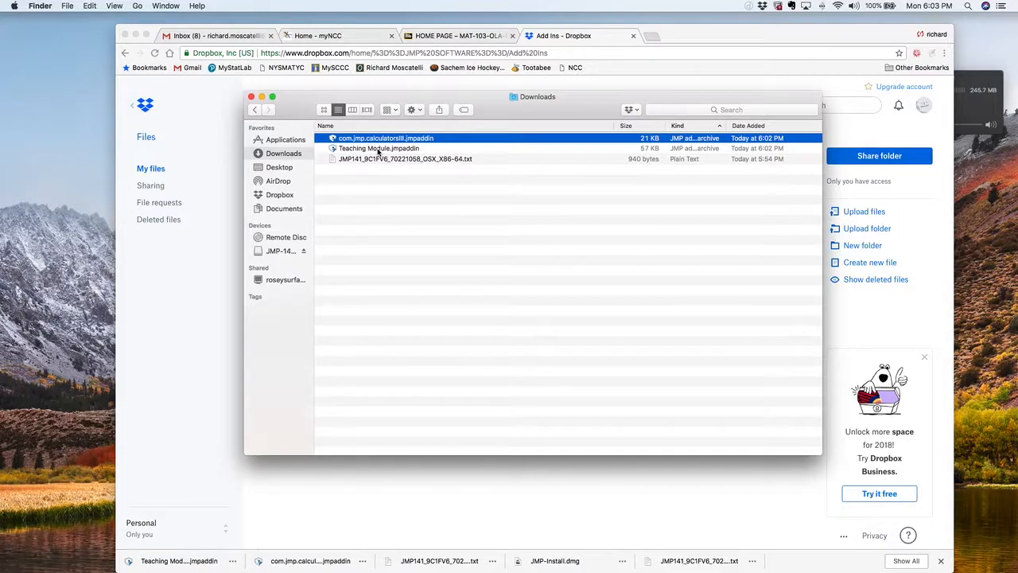
# Install the Teaching Module.jmpaddin add-in from the Downloads folder and view the Teaching Modules commands in JMP
pyautogui.doubleClick(378, 149)
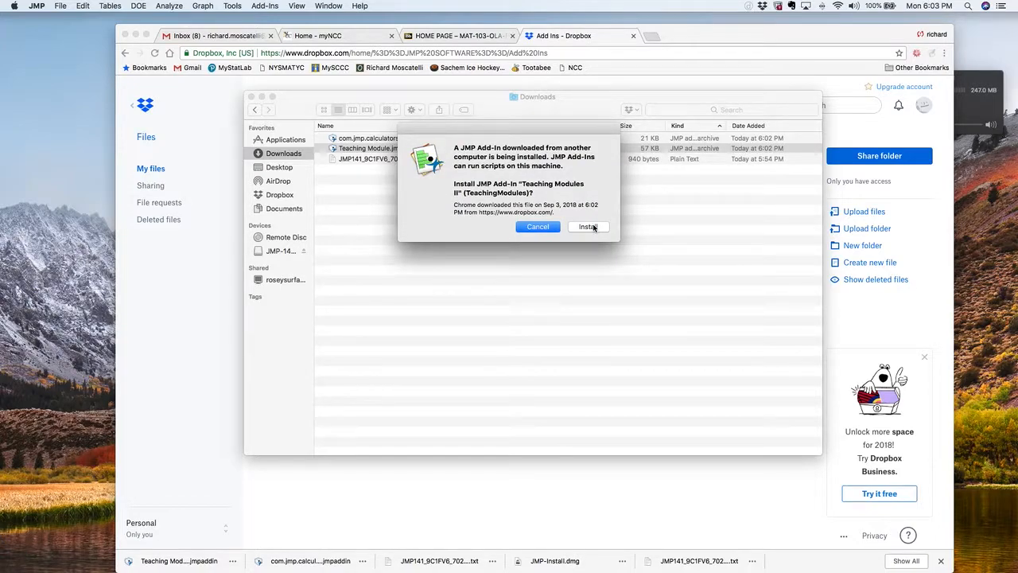
pyautogui.click(592, 229)
pyautogui.click(581, 228)
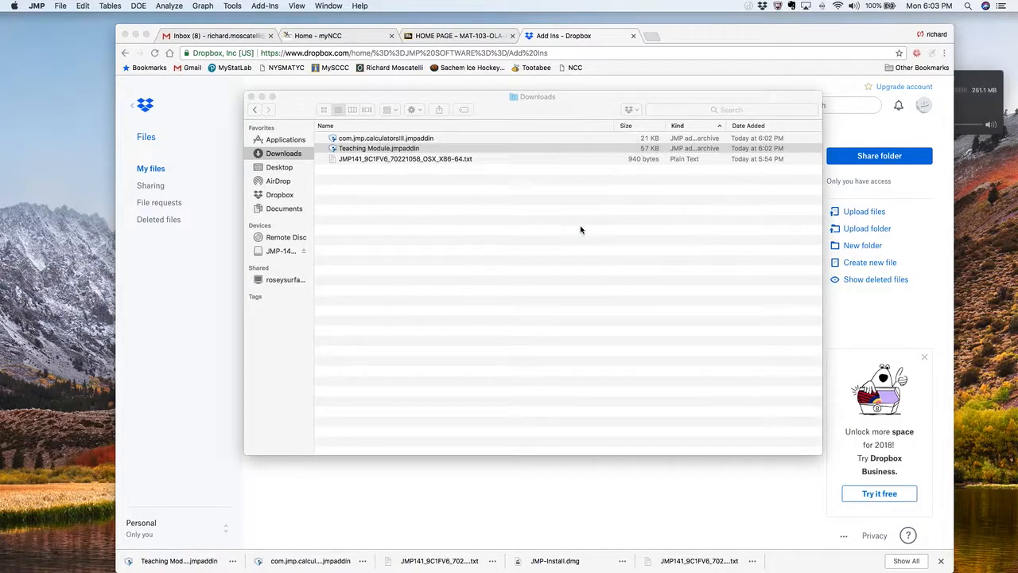
pyautogui.click(264, 7)
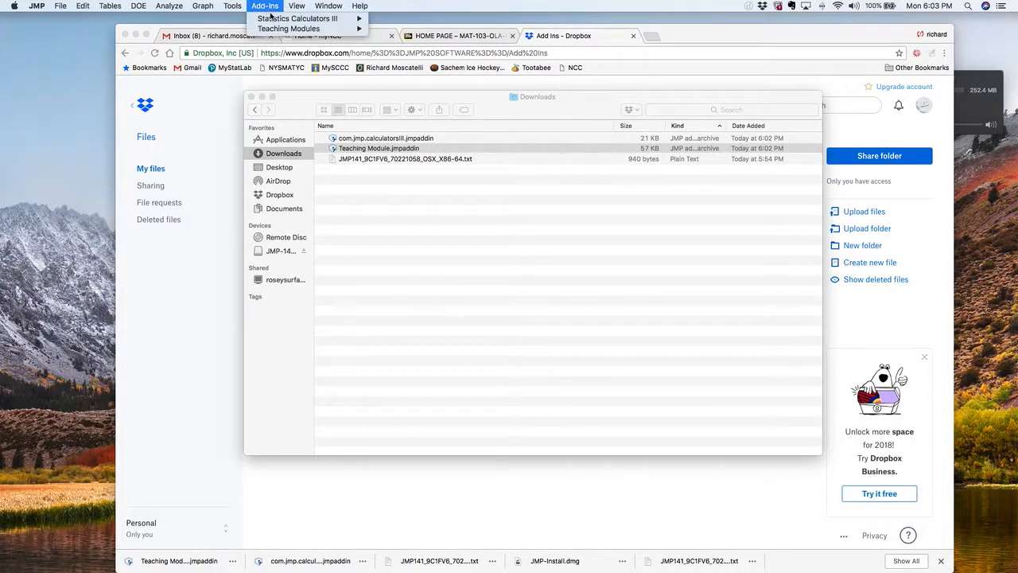
pyautogui.moveTo(276, 31)
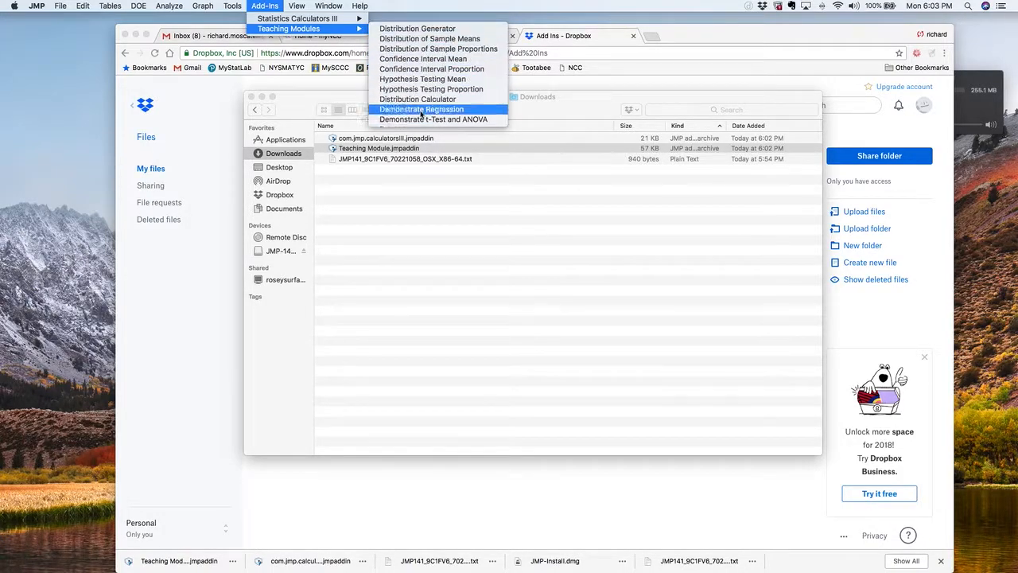
pyautogui.click(572, 234)
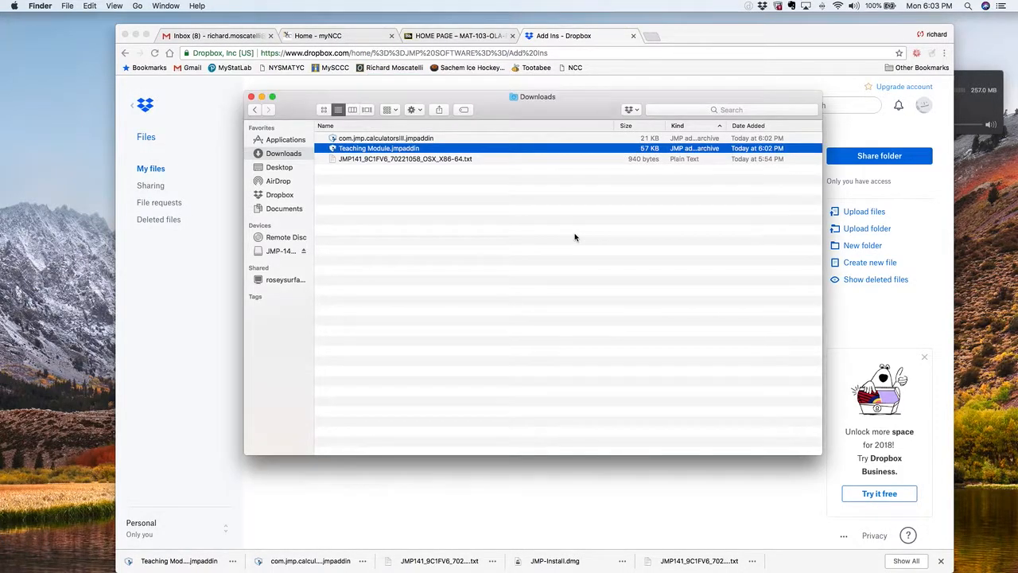
# Close the Downloads window and switch to JMP to look over its Analyze commands
pyautogui.click(250, 96)
pyautogui.moveTo(605, 569)
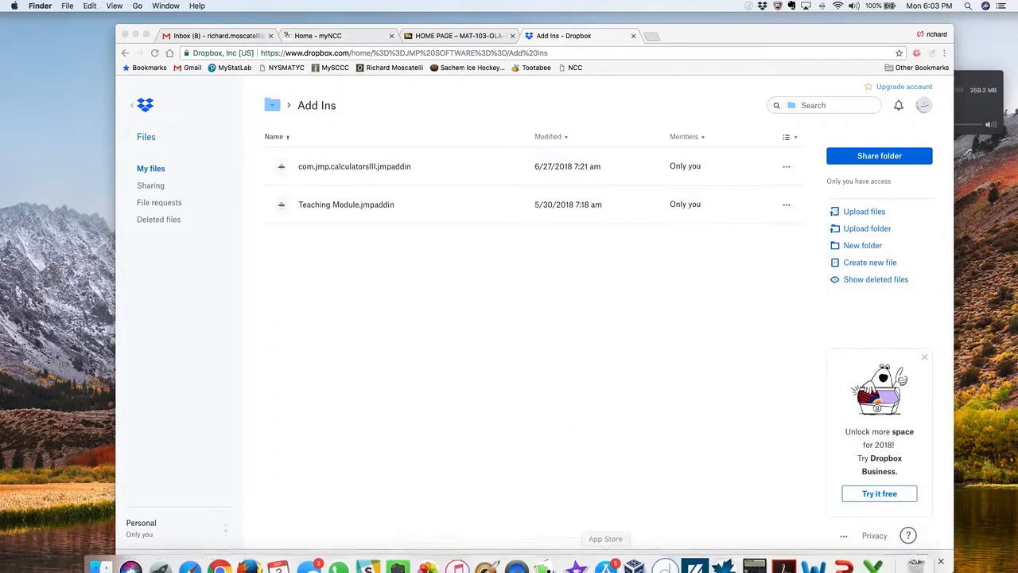
pyautogui.click(549, 557)
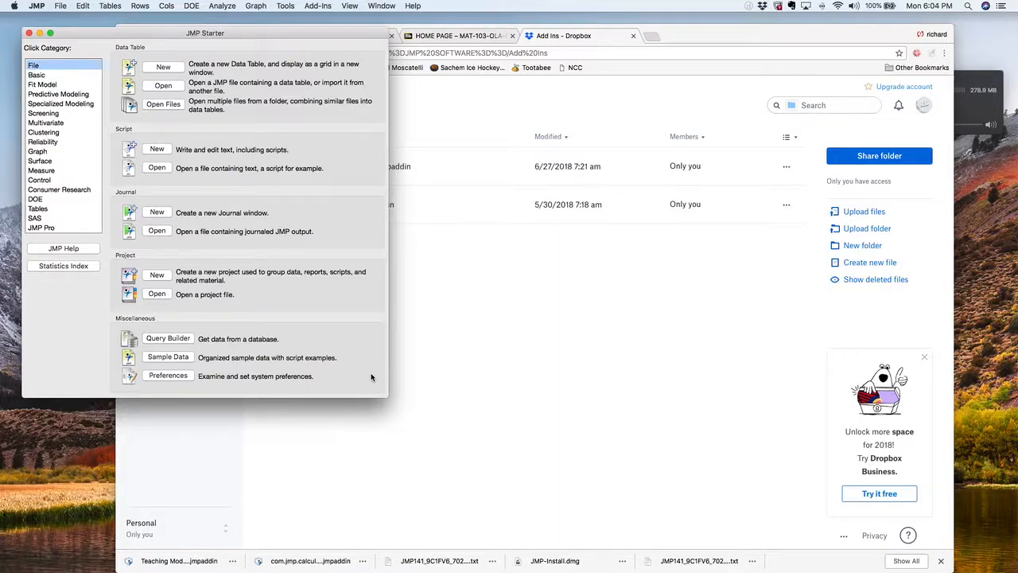
pyautogui.click(225, 7)
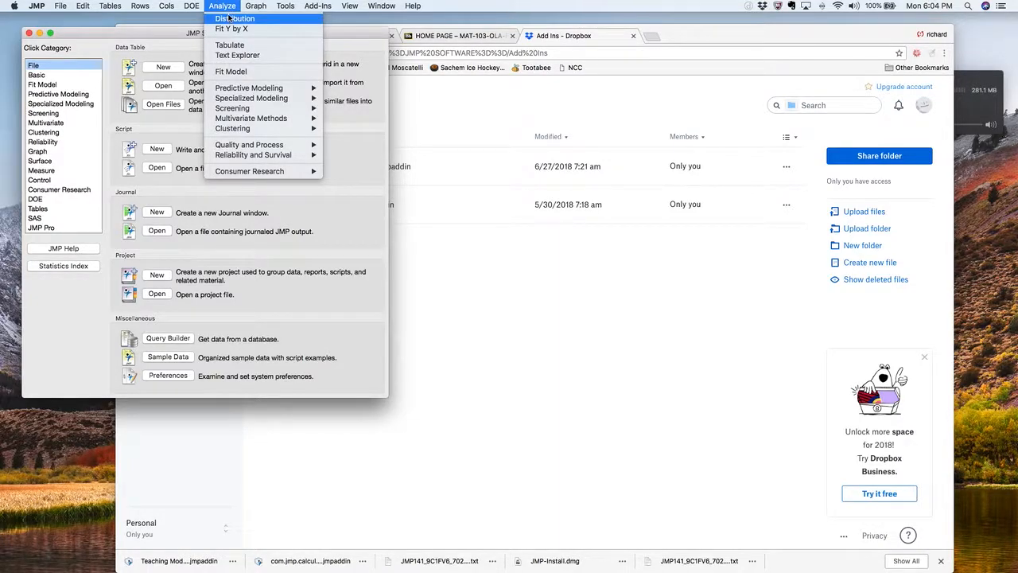
pyautogui.click(431, 267)
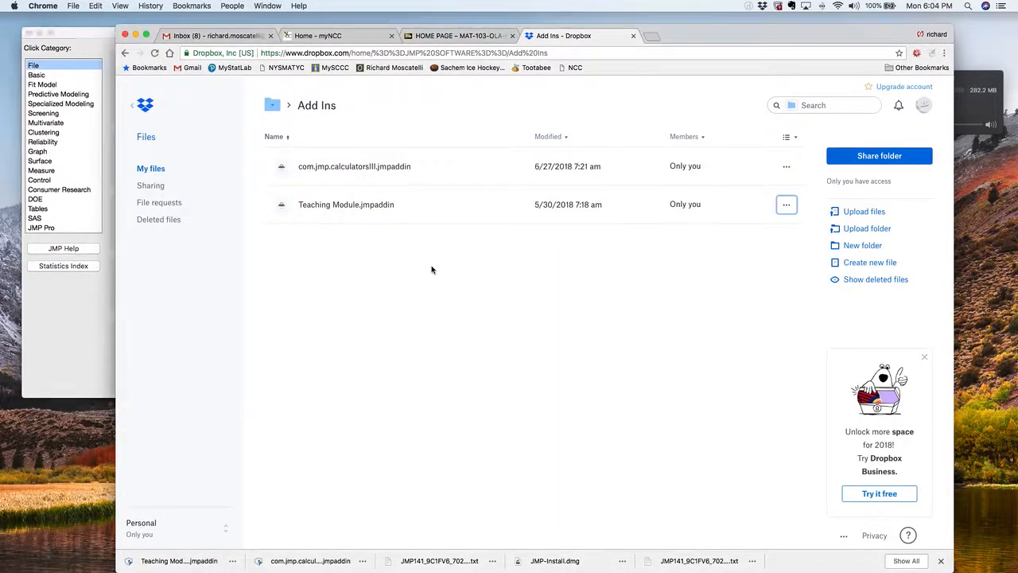